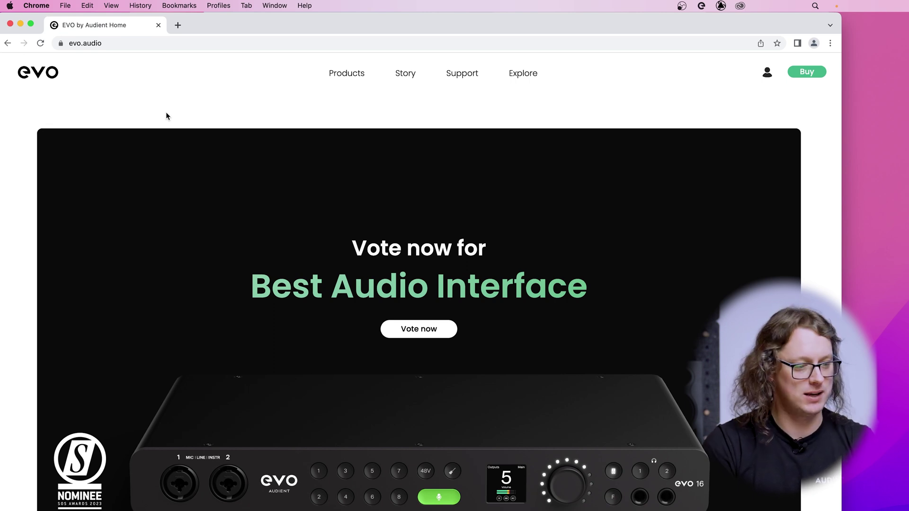
Go to the EVO 4 Downloads page and scroll to the Drivers section showing Mac Driver v4.3.4
{"action": "mouse_move", "coordinate": [341, 77]}
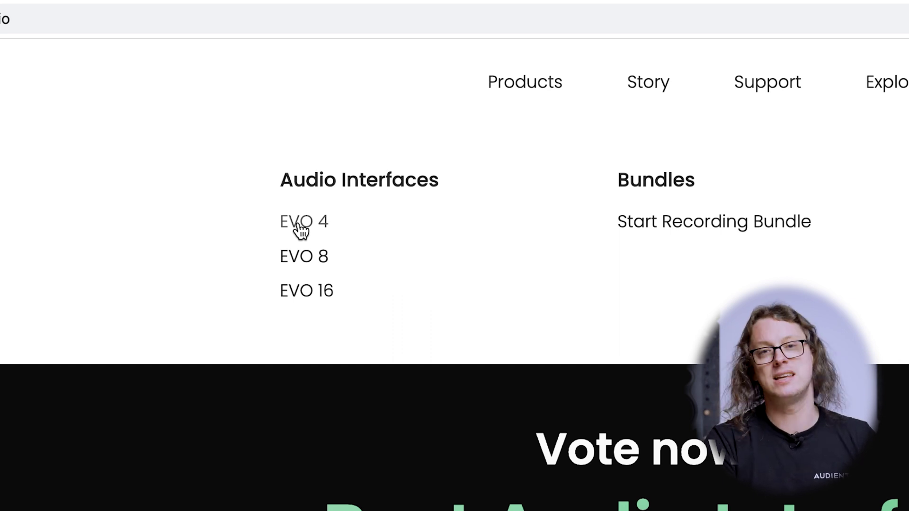
{"action": "left_click", "coordinate": [299, 225]}
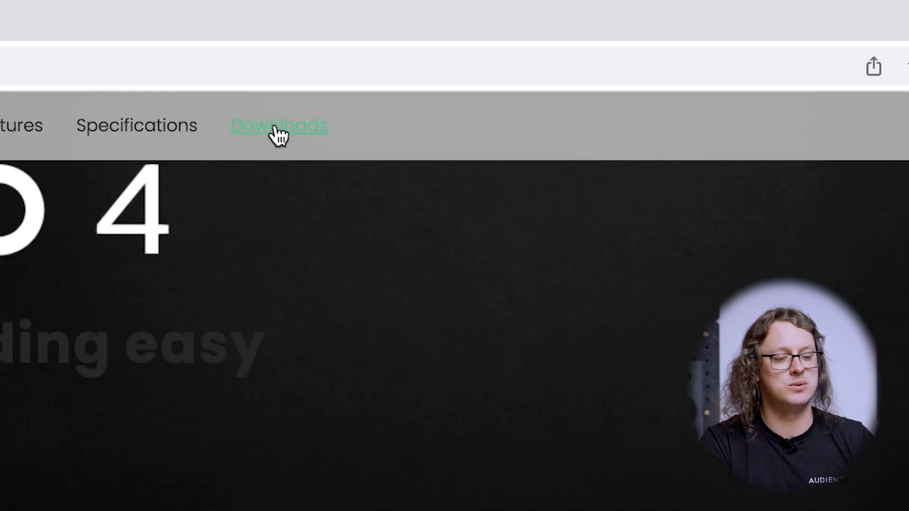
{"action": "left_click", "coordinate": [277, 130]}
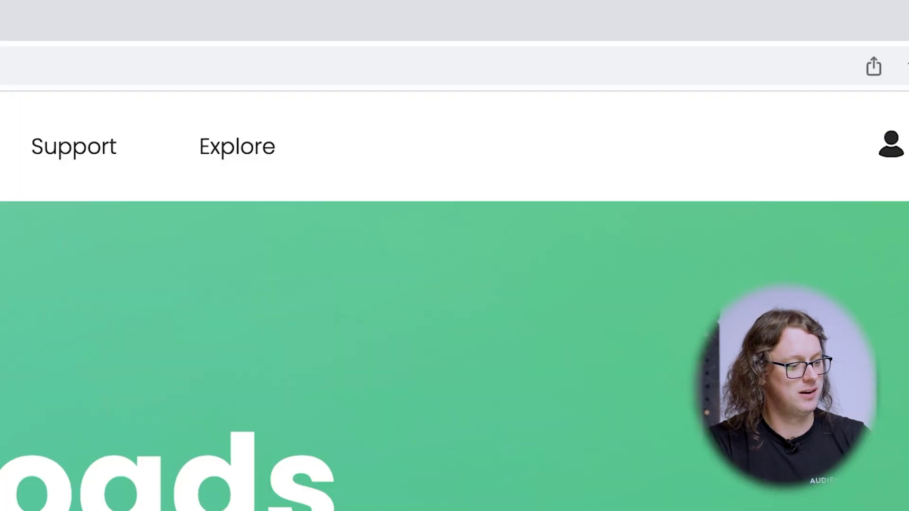
{"action": "scroll", "coordinate": [148, 311], "scroll_direction": "down", "scroll_amount": 15}
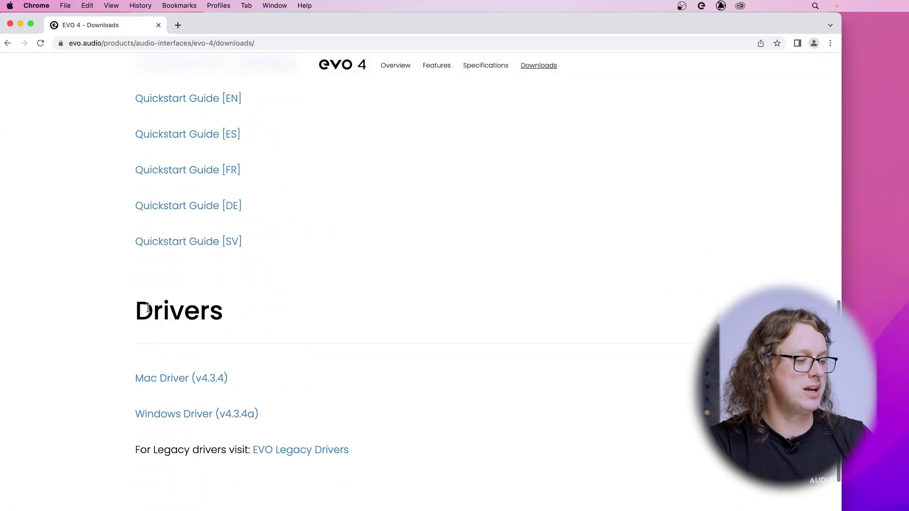
{"action": "scroll", "coordinate": [82, 362], "scroll_direction": "up", "scroll_amount": 14}
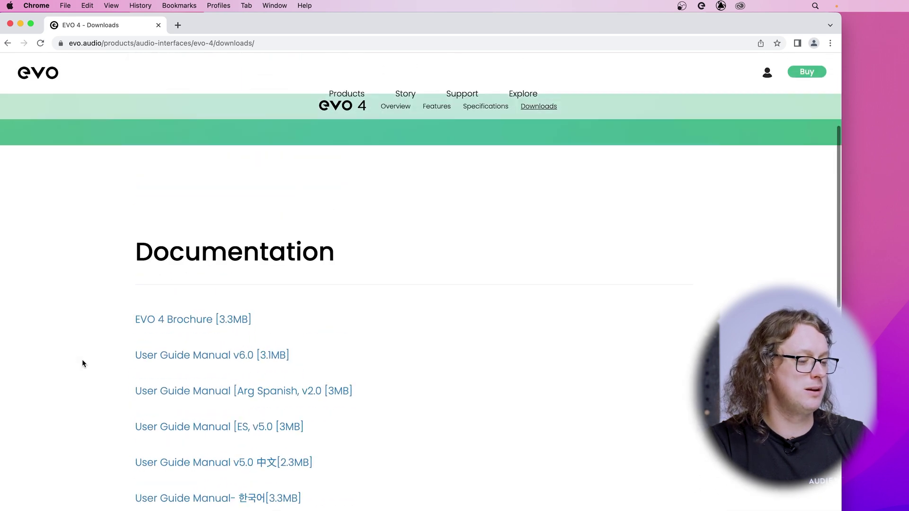
{"action": "scroll", "coordinate": [83, 362], "scroll_direction": "down", "scroll_amount": 7}
{"action": "scroll", "coordinate": [82, 362], "scroll_direction": "down", "scroll_amount": 4}
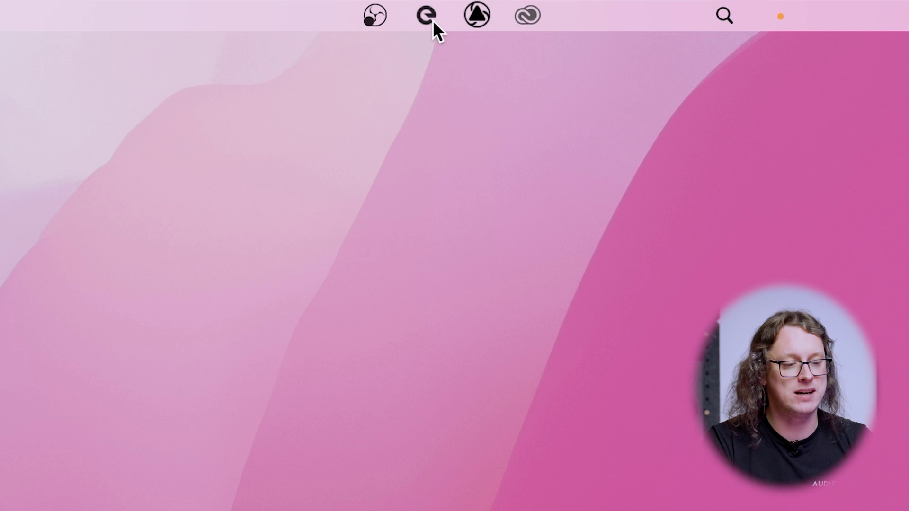
Show the EVO Control window from the EVO menu-bar icon
{"action": "left_click", "coordinate": [432, 22]}
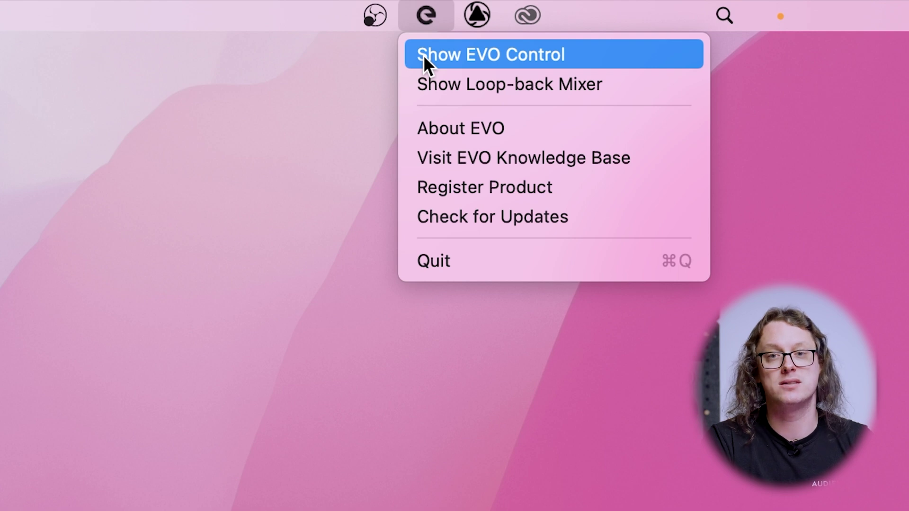
{"action": "left_click", "coordinate": [423, 55]}
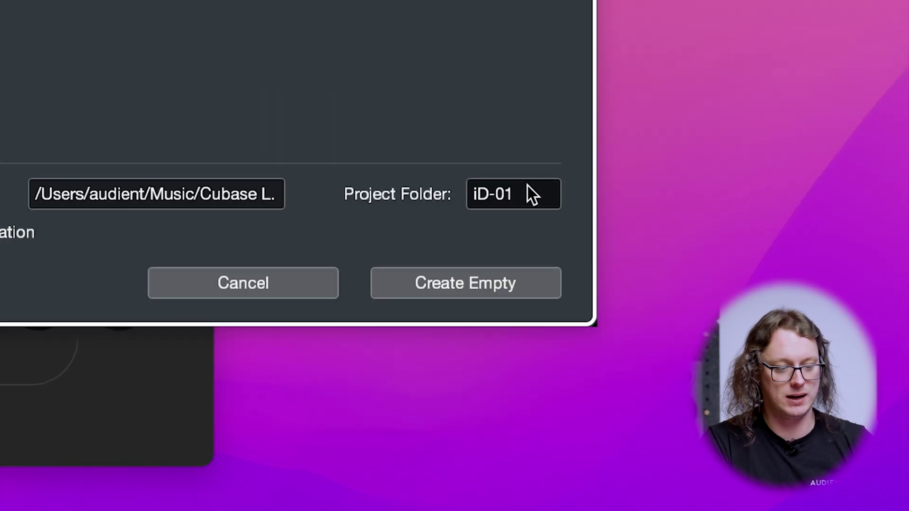
Rename the Hub's project folder to Evo4
{"action": "left_click", "coordinate": [540, 194]}
{"action": "type", "text": "Evo4"}
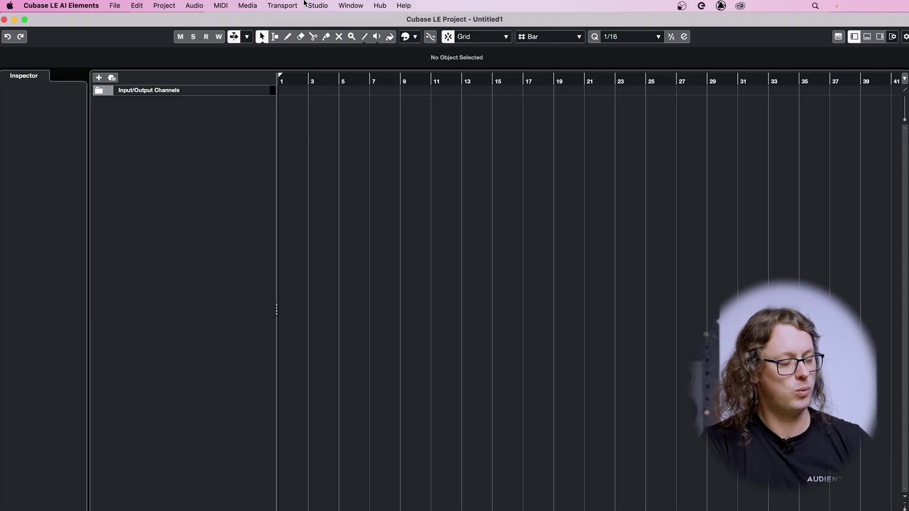
In Studio Setup, switch the ASIO driver from Pro Tools Aggregate I/O to EVO4
{"action": "left_click", "coordinate": [311, 4]}
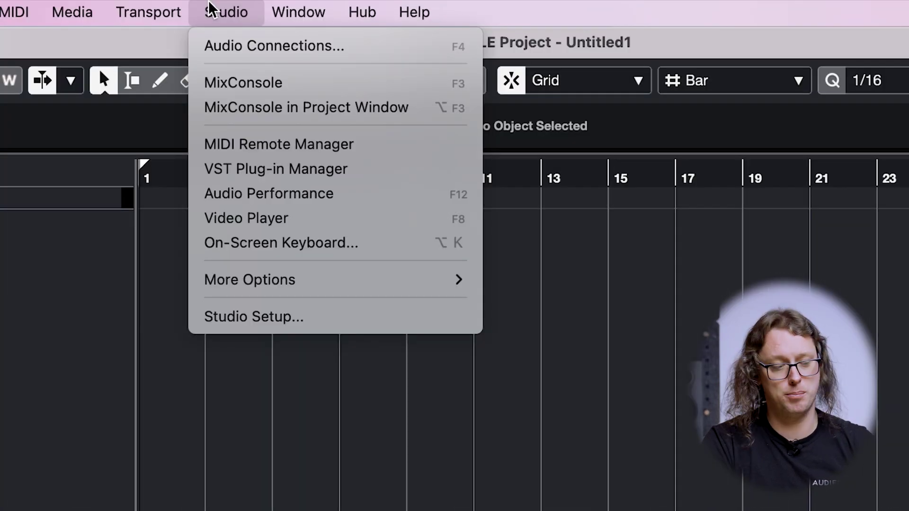
{"action": "left_click", "coordinate": [243, 325]}
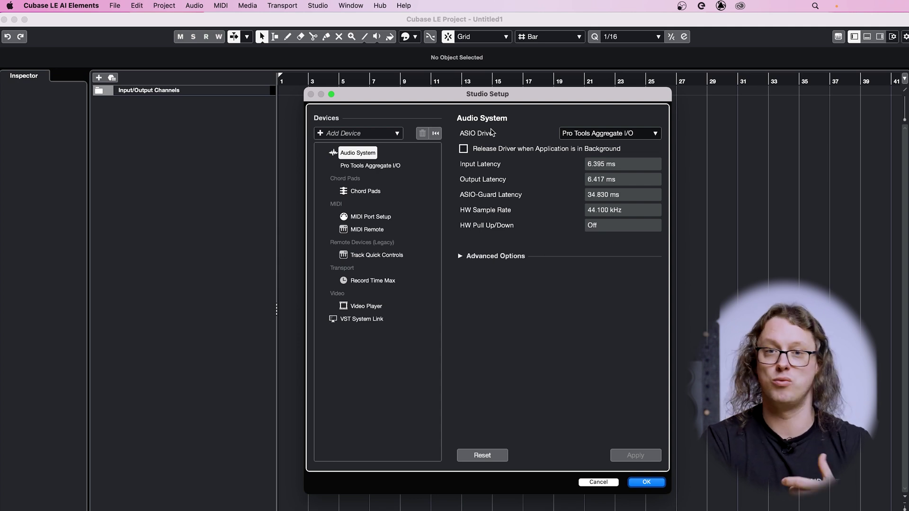
{"action": "left_click", "coordinate": [582, 134]}
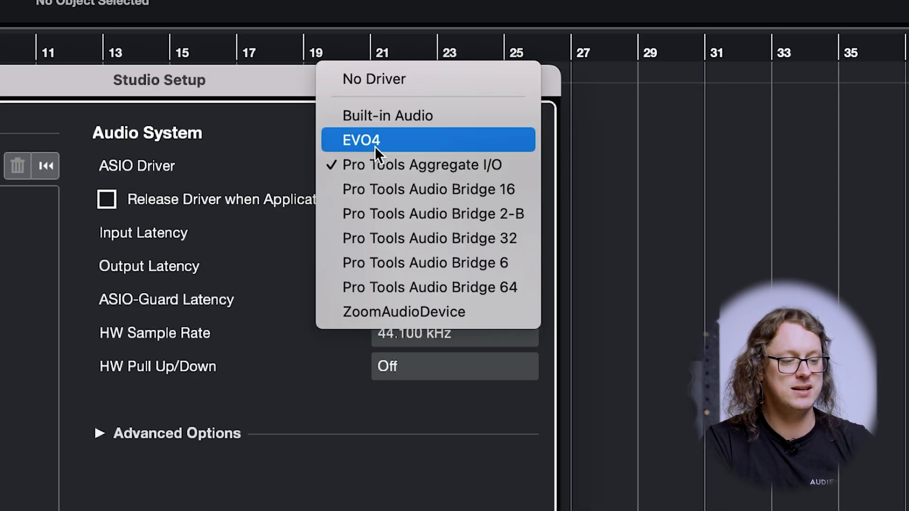
{"action": "left_click", "coordinate": [374, 140]}
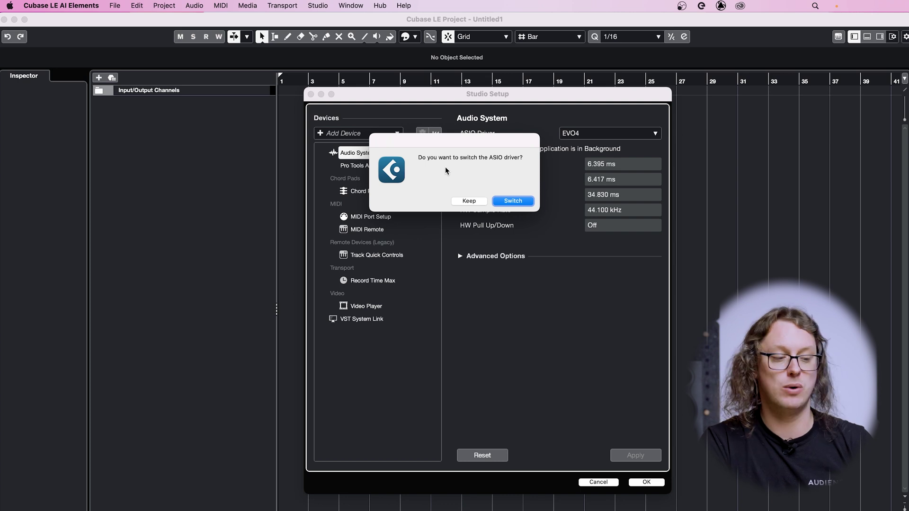
{"action": "left_click", "coordinate": [510, 201]}
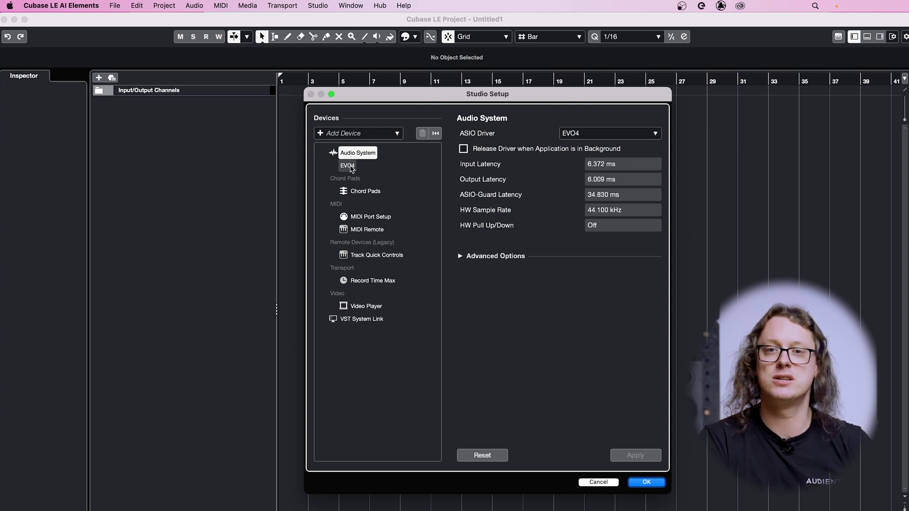
Open the EVO4 device's CoreAudio Device Settings, showing a 128-sample buffer
{"action": "left_click", "coordinate": [351, 166]}
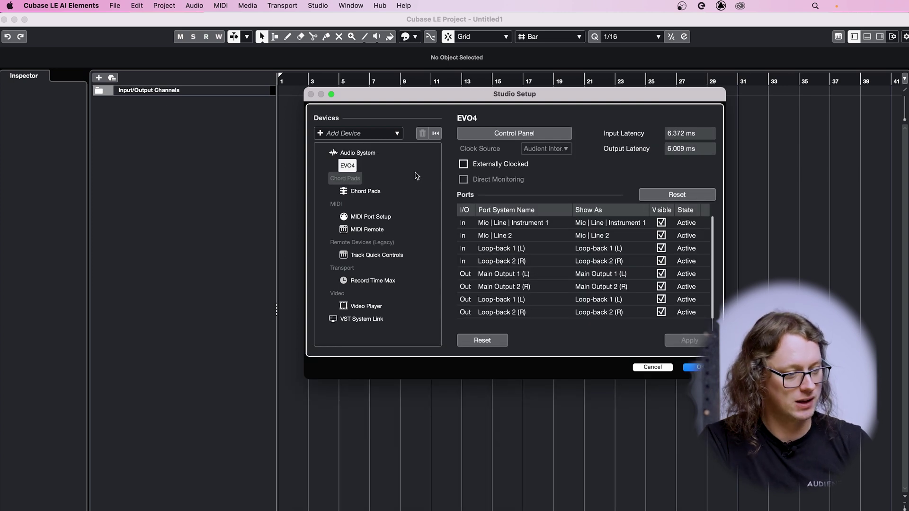
{"action": "scroll", "coordinate": [529, 263], "scroll_direction": "down", "scroll_amount": 1}
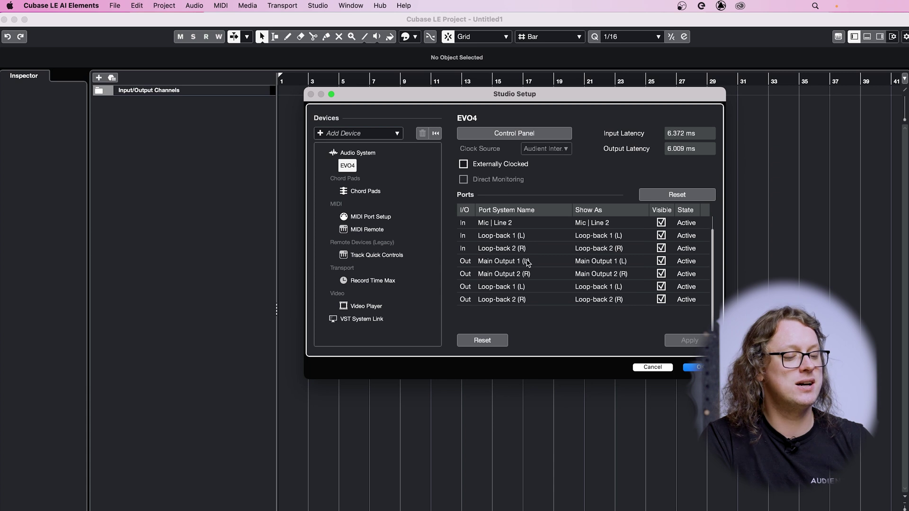
{"action": "scroll", "coordinate": [529, 264], "scroll_direction": "up", "scroll_amount": 1}
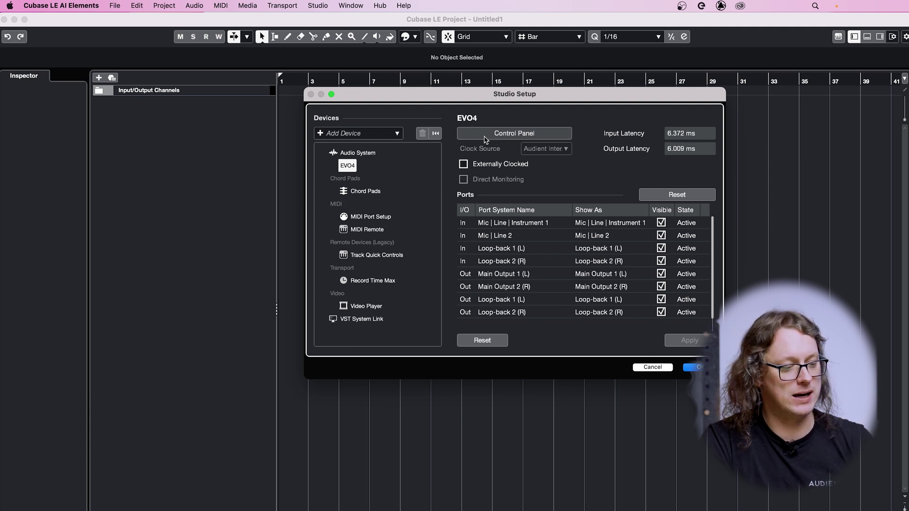
{"action": "left_click", "coordinate": [485, 137]}
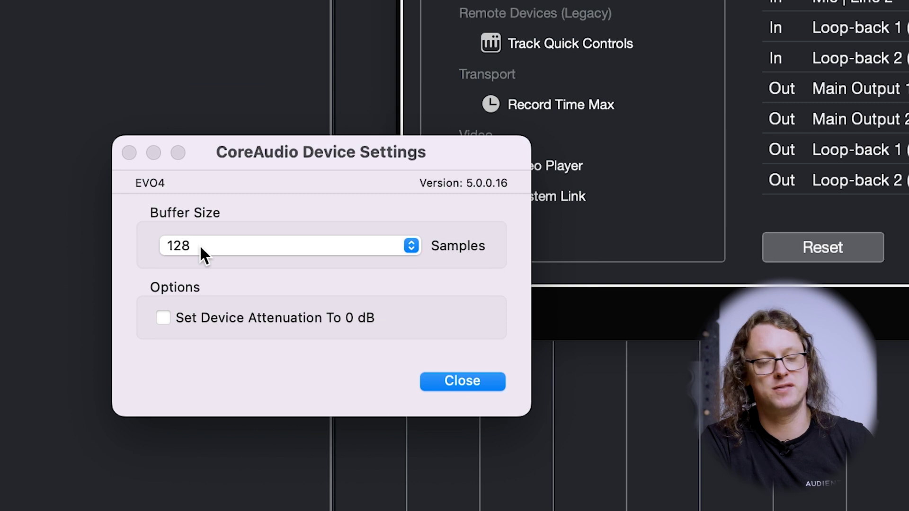
Try buffer sizes 256, 128 and 64, settle on 1024 samples, and close Studio Setup
{"action": "left_click", "coordinate": [199, 244]}
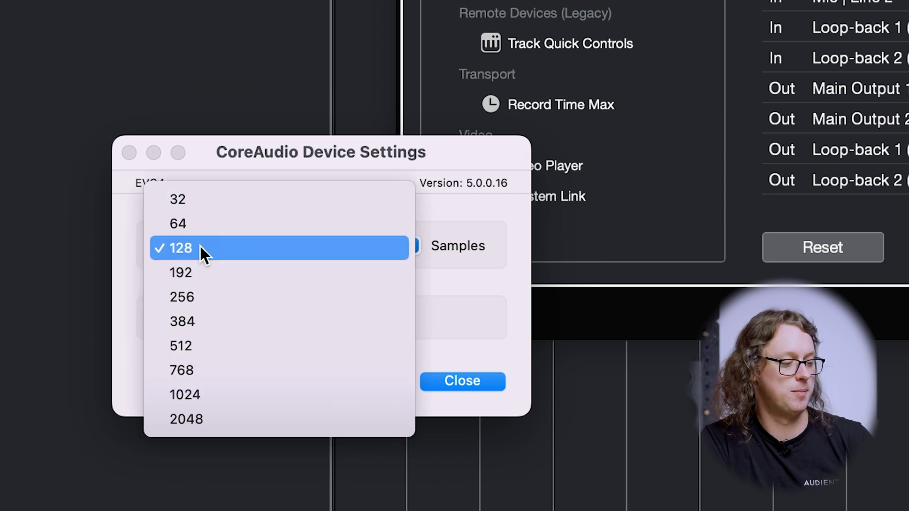
{"action": "left_click", "coordinate": [230, 298]}
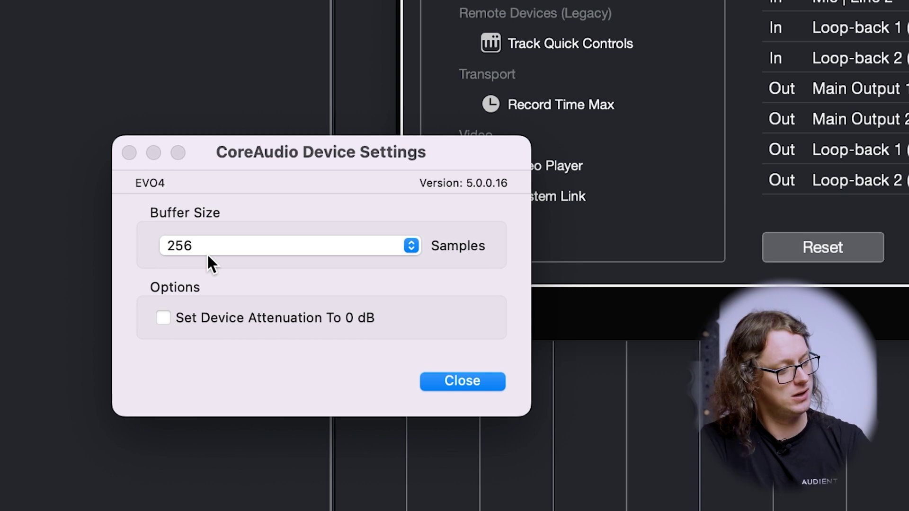
{"action": "left_click", "coordinate": [192, 245]}
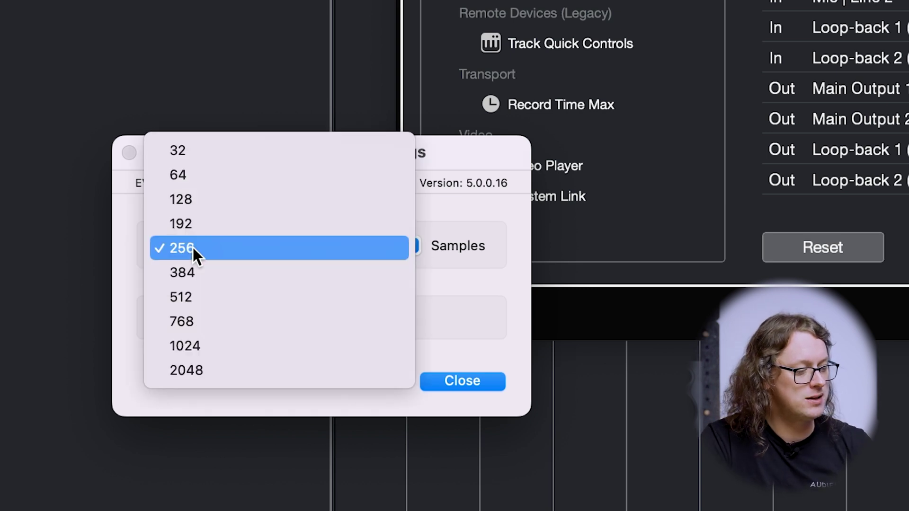
{"action": "left_click", "coordinate": [163, 201]}
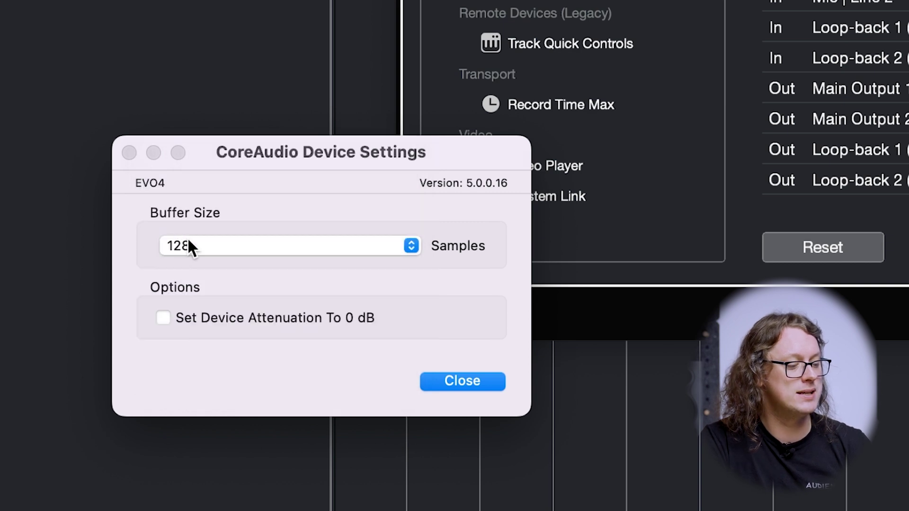
{"action": "left_click", "coordinate": [188, 241]}
{"action": "left_click", "coordinate": [194, 224]}
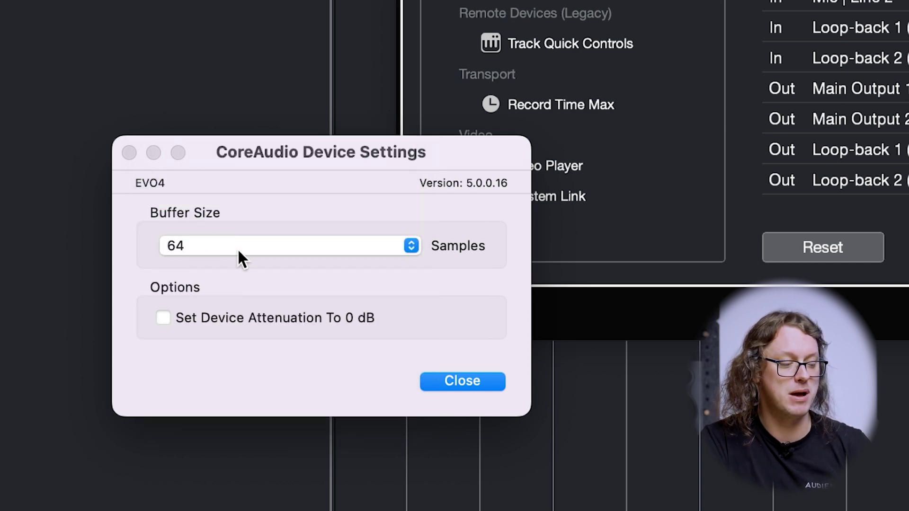
{"action": "left_click", "coordinate": [223, 248]}
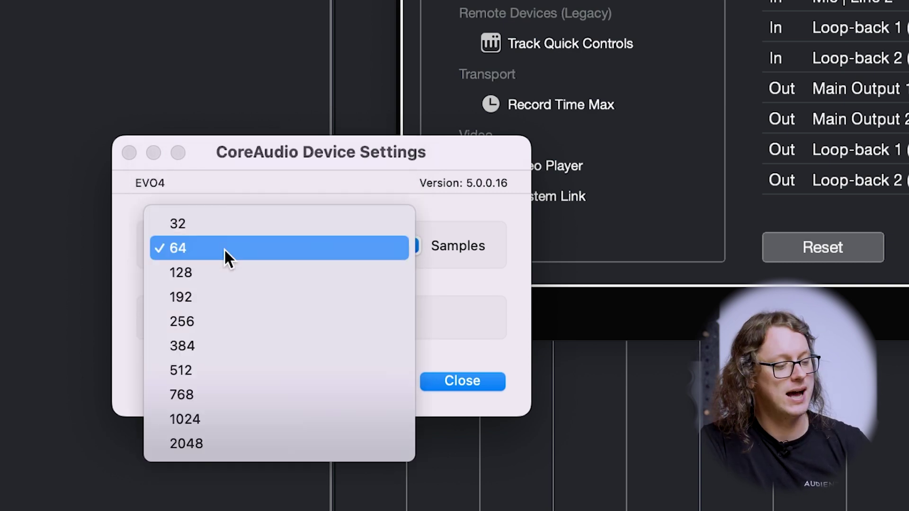
{"action": "left_click", "coordinate": [195, 421]}
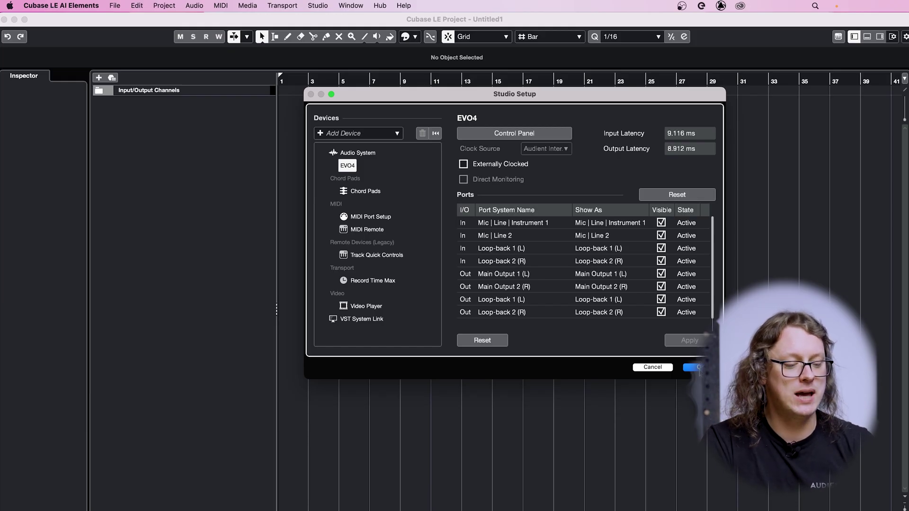
{"action": "left_click", "coordinate": [696, 368]}
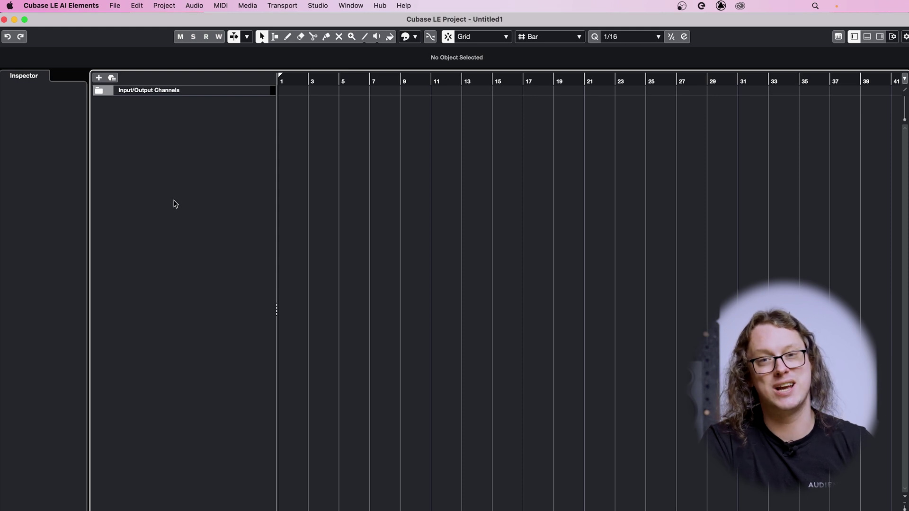
In Project Setup, set the sample rate to 48.000 kHz and keep 24 bit depth
{"action": "left_click", "coordinate": [163, 6]}
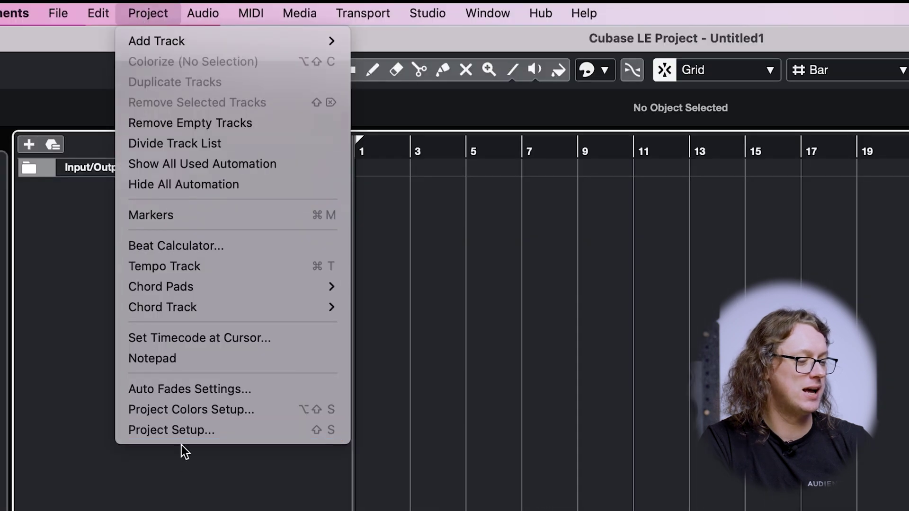
{"action": "left_click", "coordinate": [162, 435]}
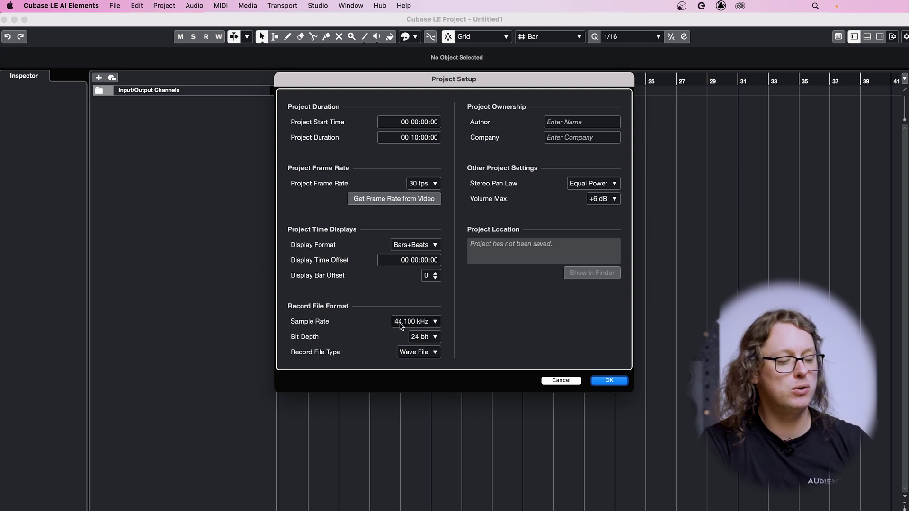
{"action": "left_click", "coordinate": [408, 323]}
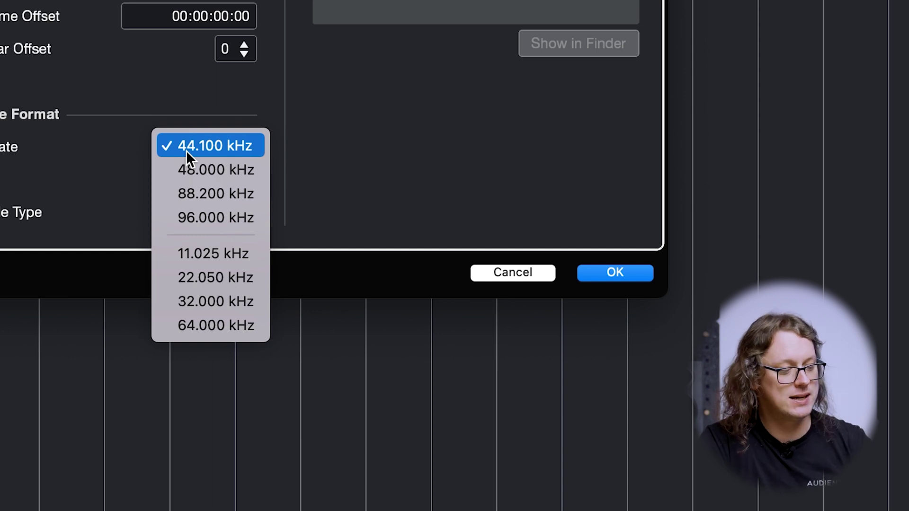
{"action": "left_click", "coordinate": [191, 166]}
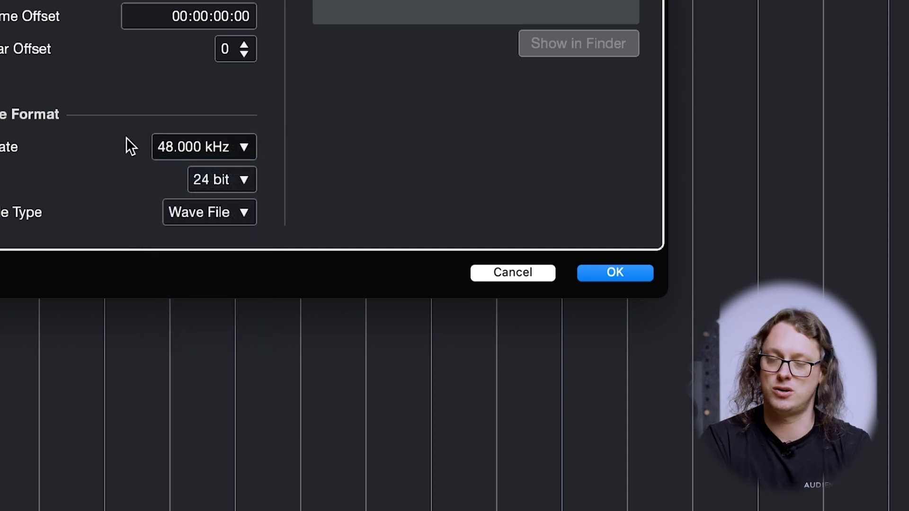
{"action": "left_click", "coordinate": [200, 181]}
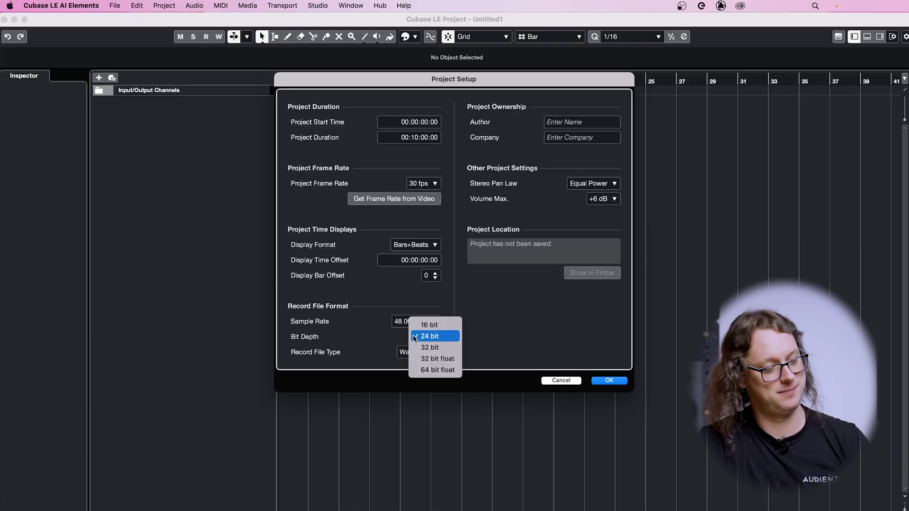
{"action": "left_click", "coordinate": [78, 171]}
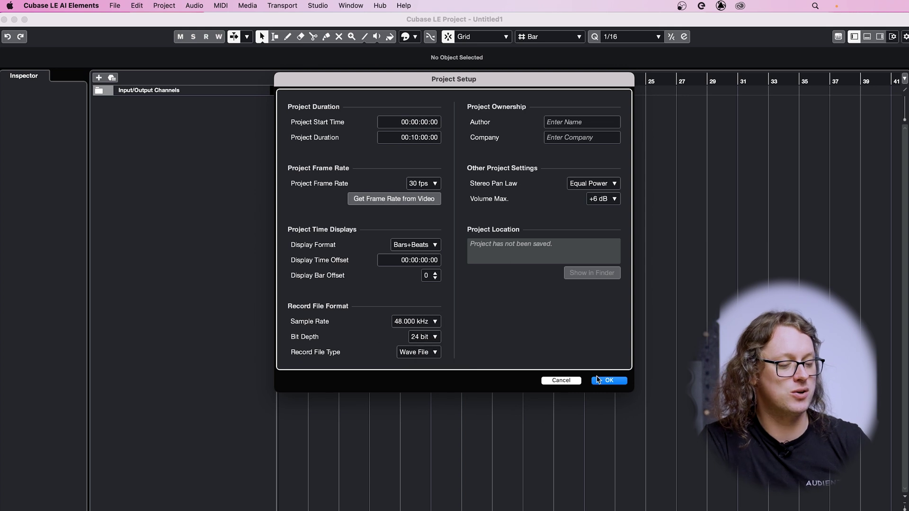
{"action": "left_click", "coordinate": [618, 381]}
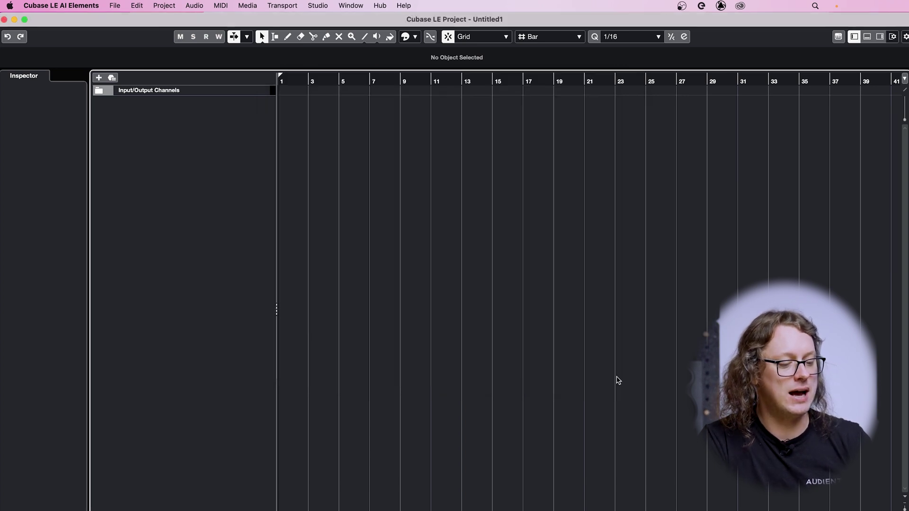
{"action": "left_click", "coordinate": [113, 6]}
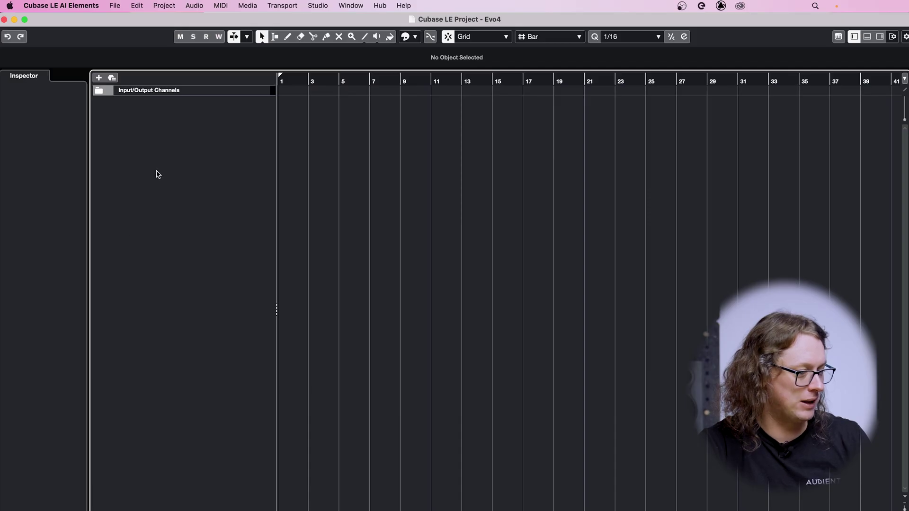
Add a mono audio track with Stereo Out output from the track list's context menu
{"action": "right_click", "coordinate": [157, 174]}
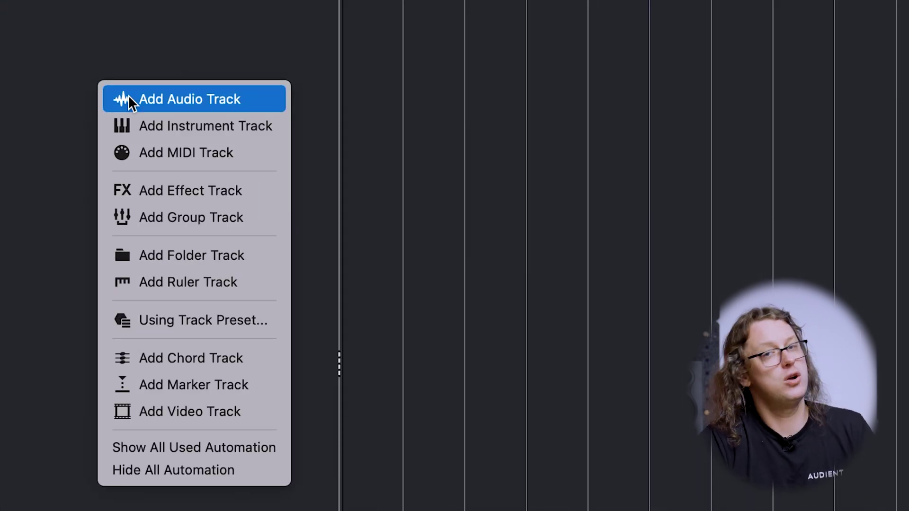
{"action": "left_click", "coordinate": [129, 99]}
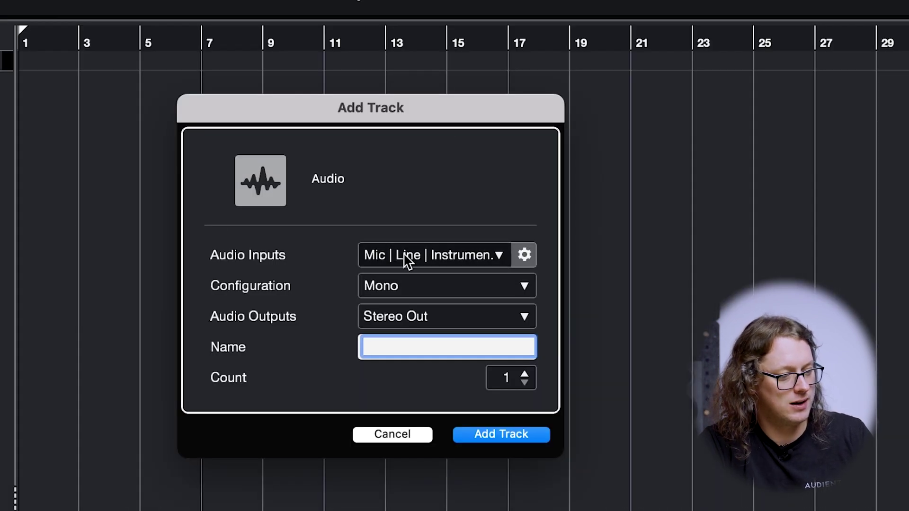
{"action": "left_click", "coordinate": [406, 292]}
{"action": "left_click", "coordinate": [403, 286]}
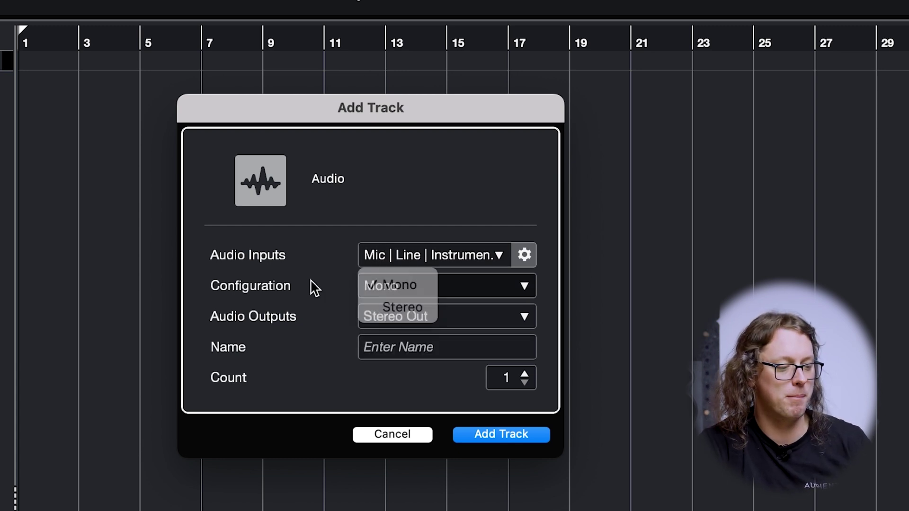
{"action": "left_click", "coordinate": [391, 322]}
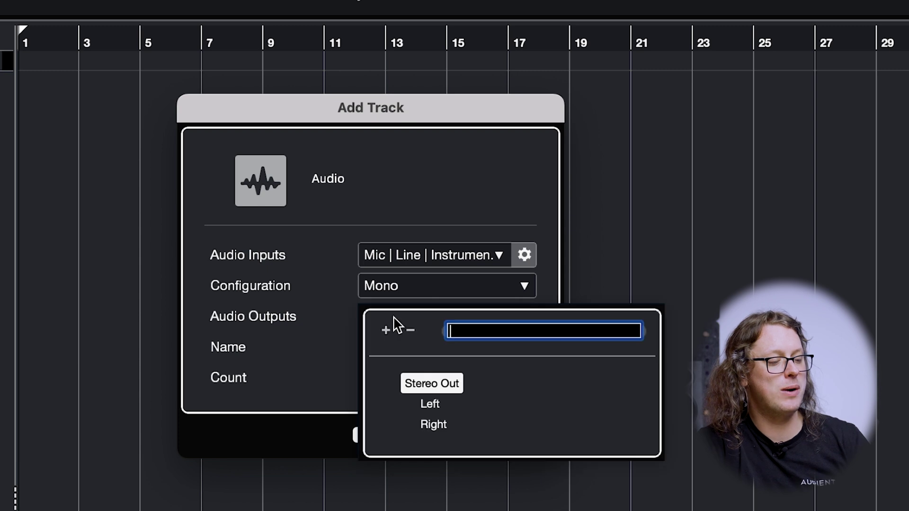
{"action": "left_click", "coordinate": [277, 340]}
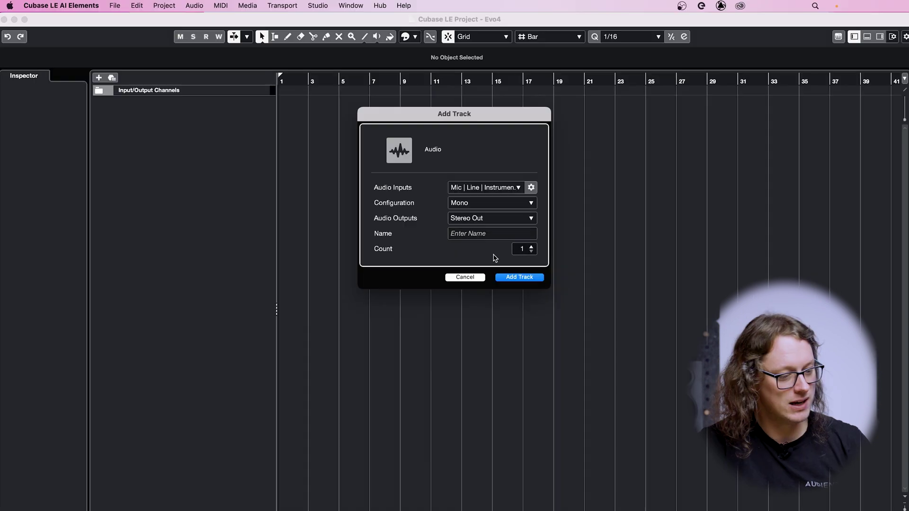
{"action": "left_click", "coordinate": [501, 434]}
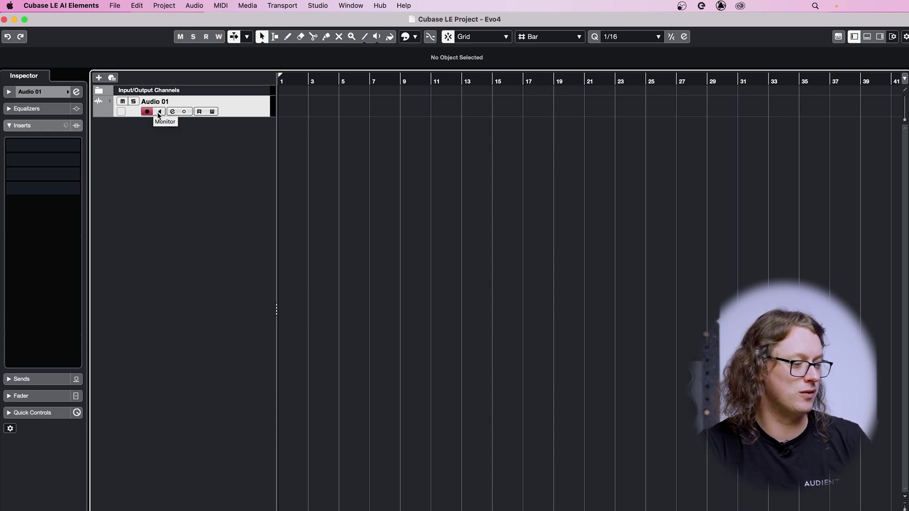
{"action": "left_click", "coordinate": [160, 111]}
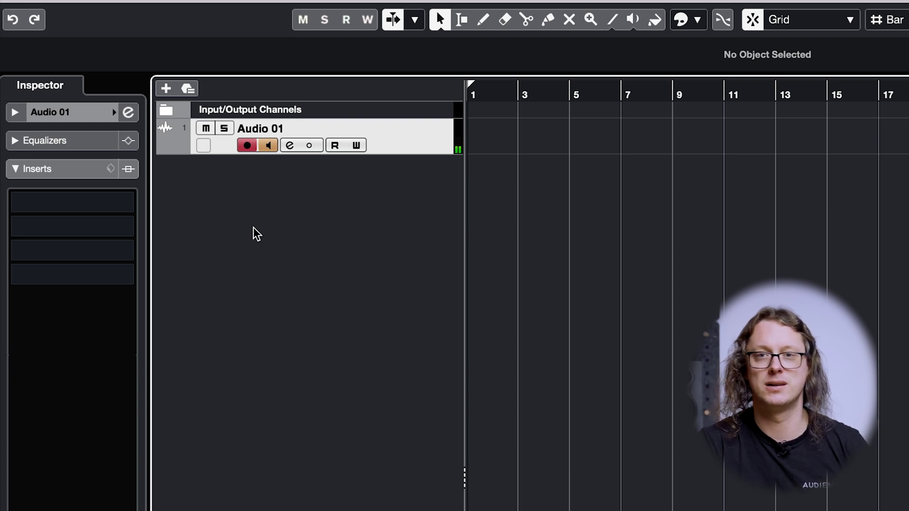
{"action": "left_click", "coordinate": [268, 146]}
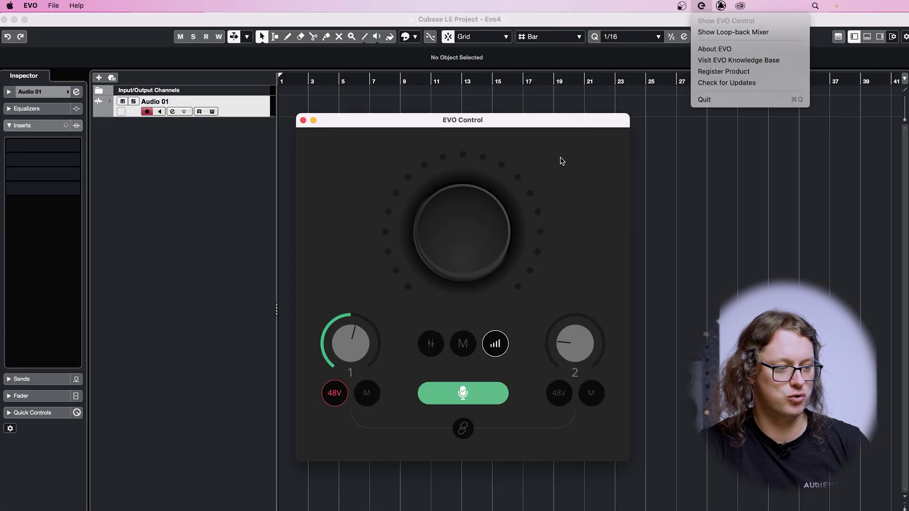
Bring up EVO Control and switch its main knob to the monitor mix
{"action": "left_click", "coordinate": [583, 178]}
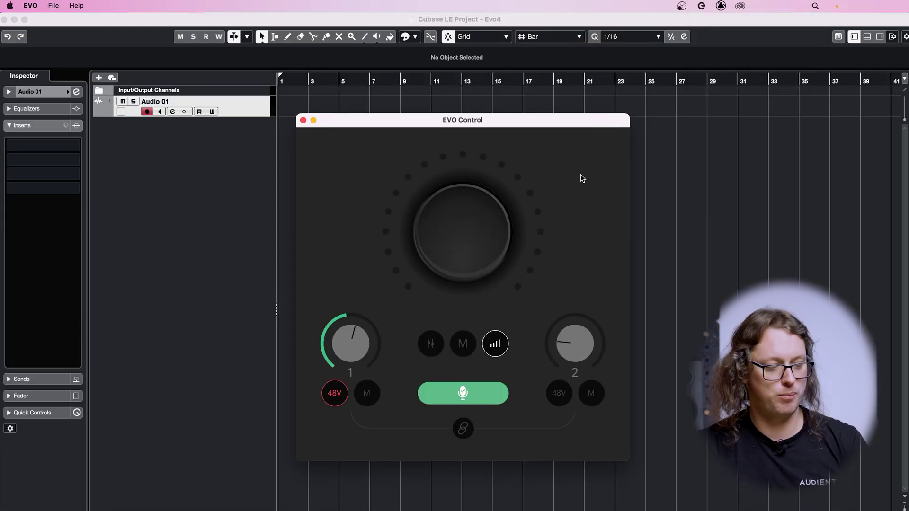
{"action": "left_click", "coordinate": [430, 344]}
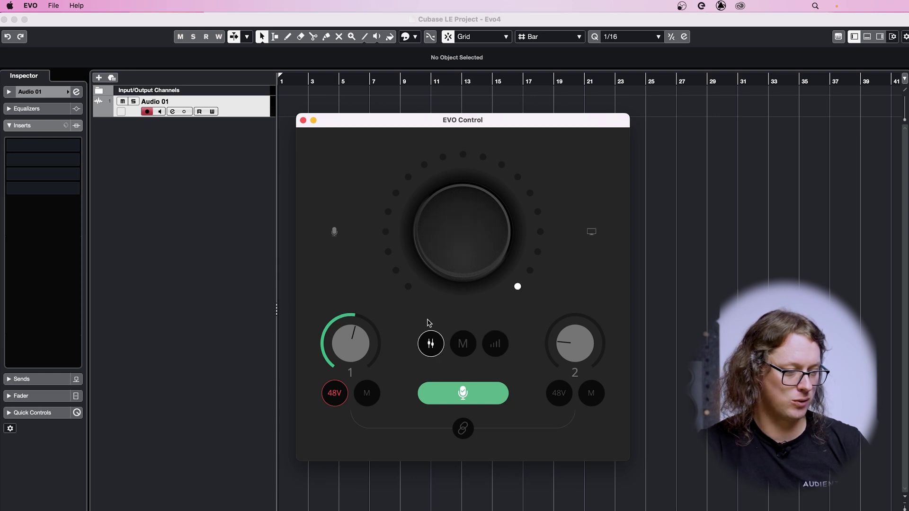
{"action": "left_click", "coordinate": [417, 342]}
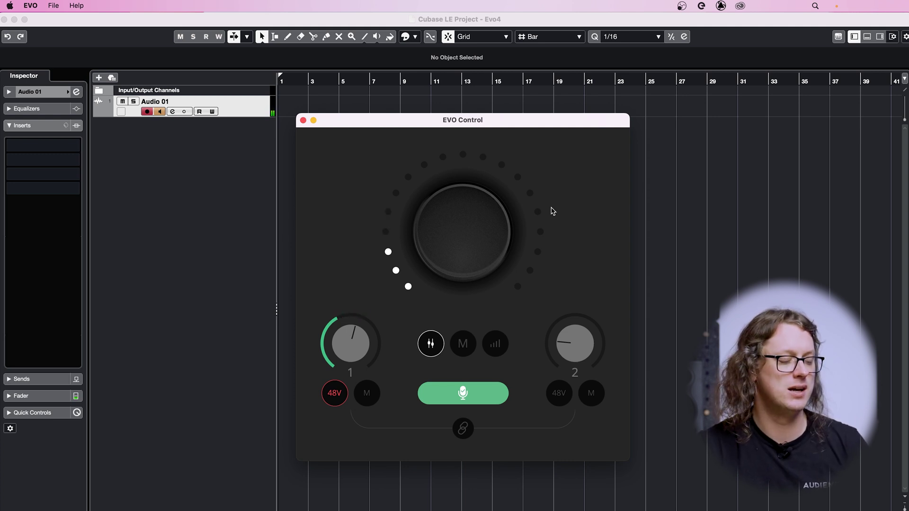
Re-enable input monitoring on Audio 01 and reopen the EVO Control mixer
{"action": "left_click", "coordinate": [160, 112]}
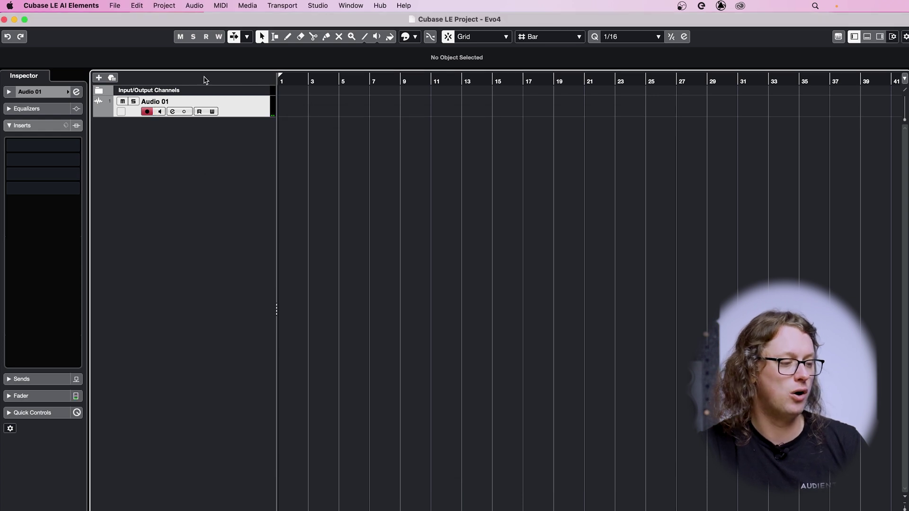
{"action": "left_click", "coordinate": [161, 112]}
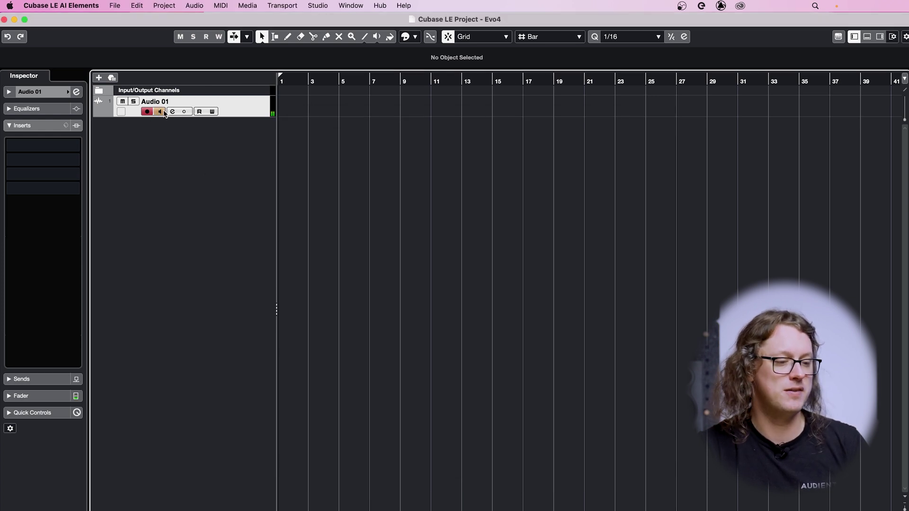
{"action": "left_click", "coordinate": [701, 5]}
{"action": "left_click", "coordinate": [544, 170]}
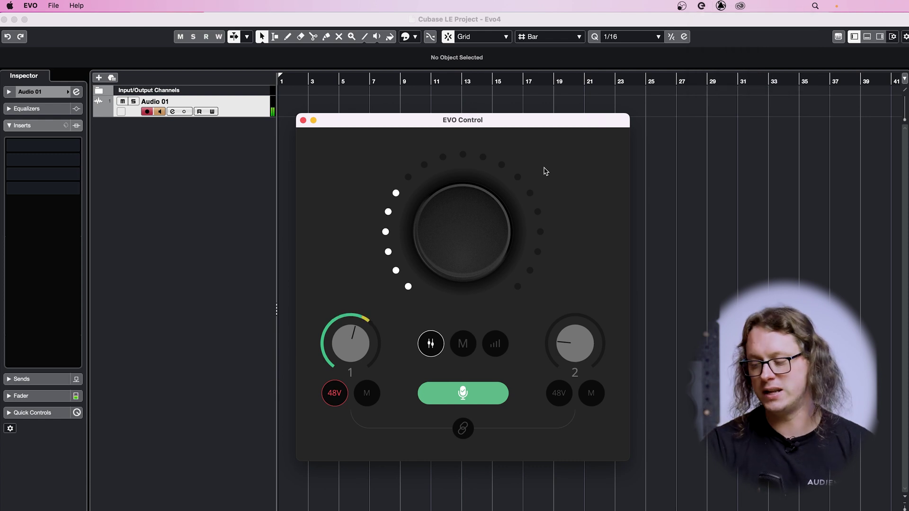